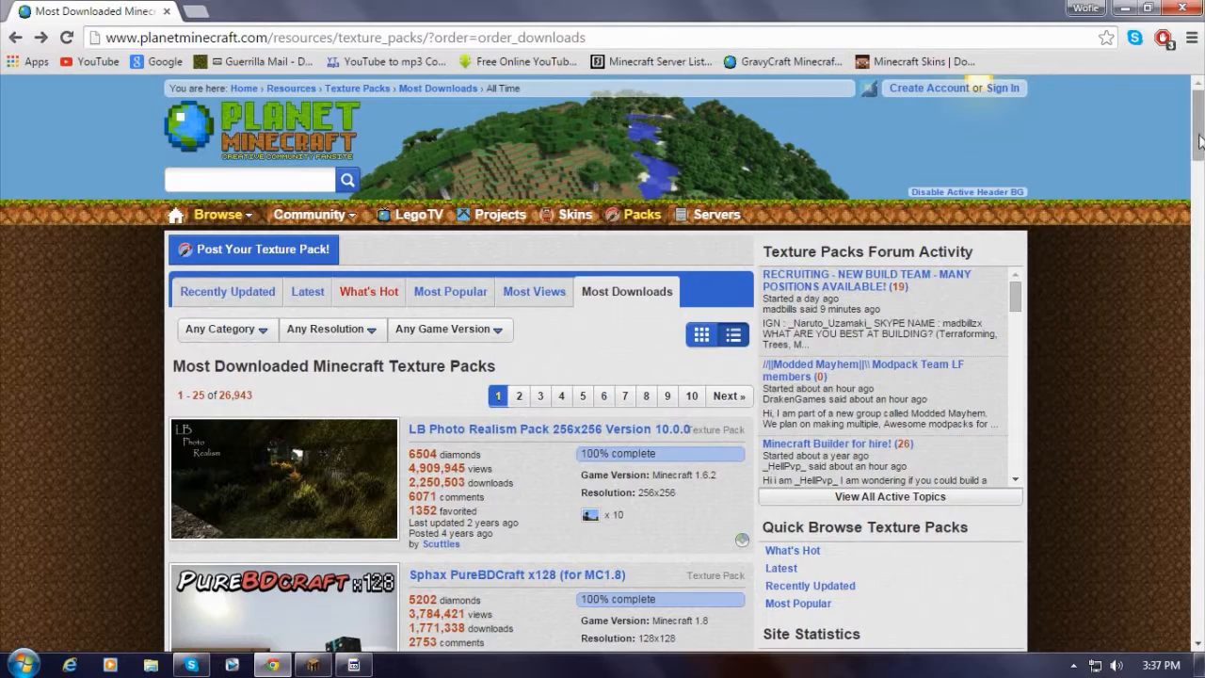
pyautogui.moveTo(1199, 141); pyautogui.dragTo(1199, 132)
# - Switch the Planet Minecraft texture pack list to the Most Views ordering
pyautogui.click(516, 297)
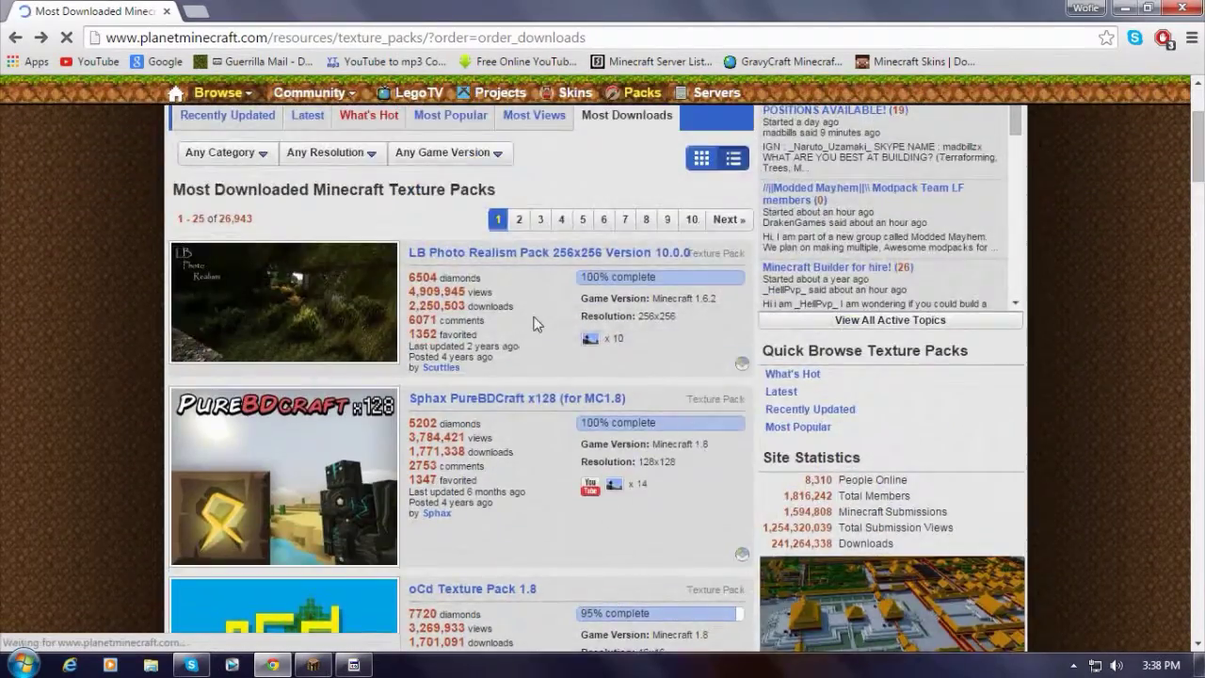
# - Show the most-viewed texture packs and go to the OzoCraft (1.8) pack page
pyautogui.click(534, 294)
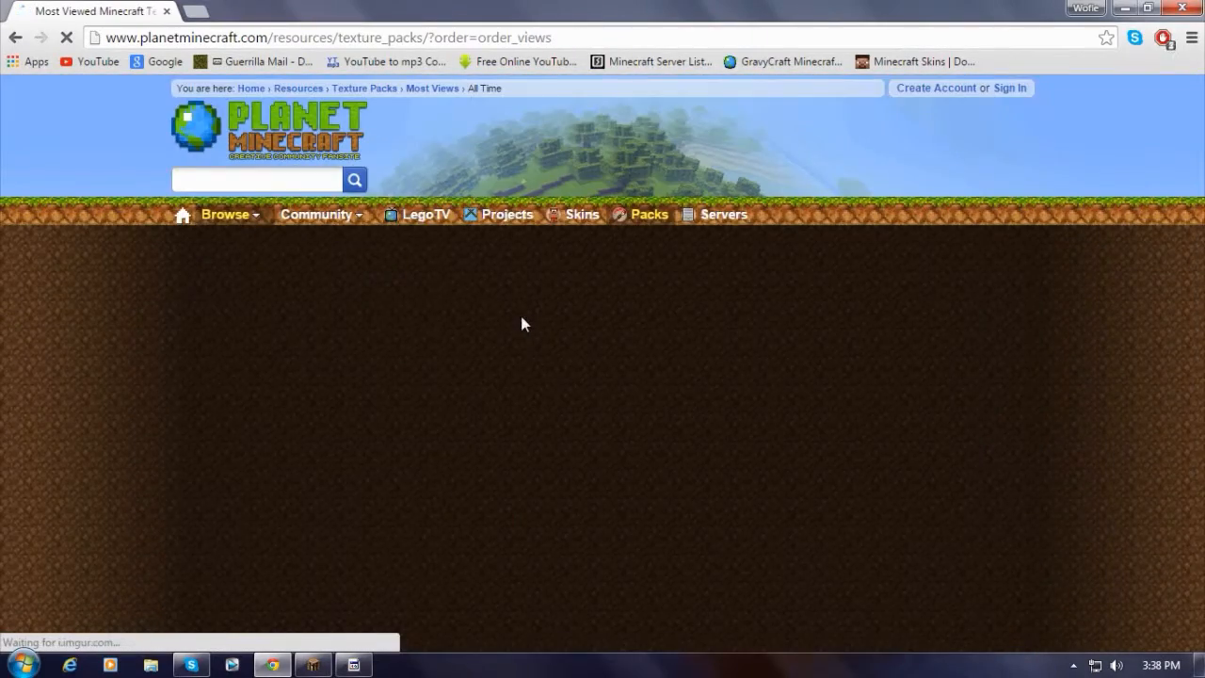
pyautogui.scroll(-5, 532, 327)
pyautogui.scroll(-4, 532, 328)
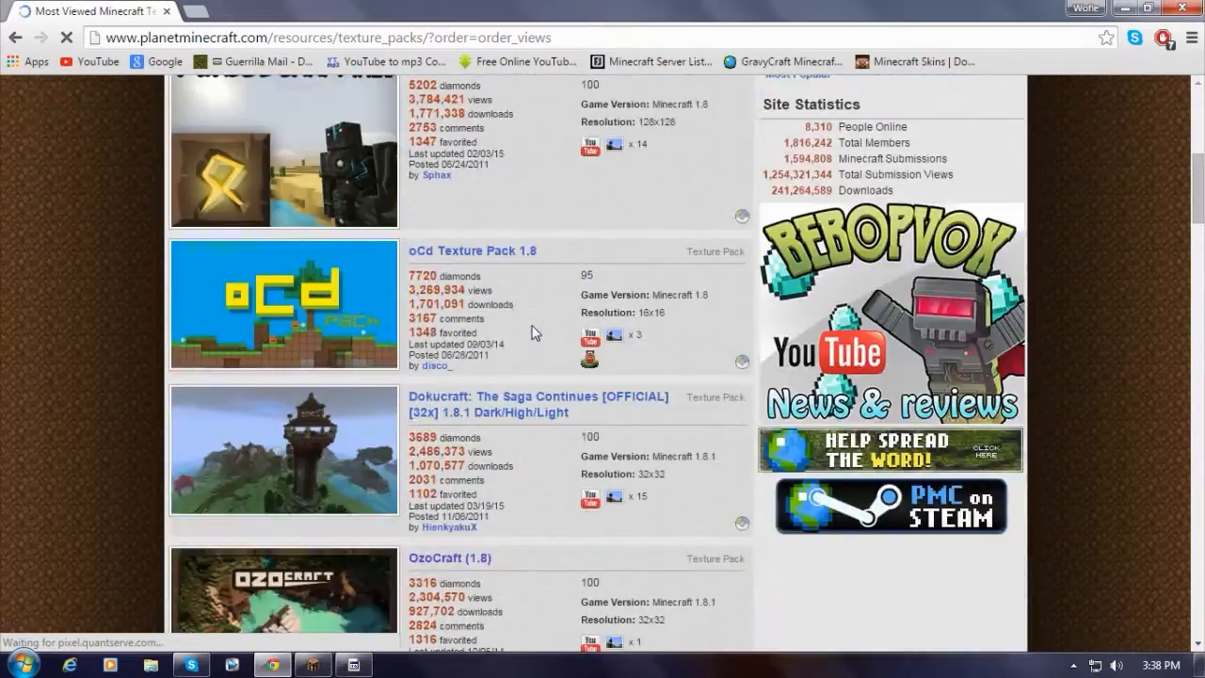
pyautogui.scroll(-2, 532, 328)
pyautogui.scroll(-2, 532, 337)
pyautogui.scroll(-3, 532, 337)
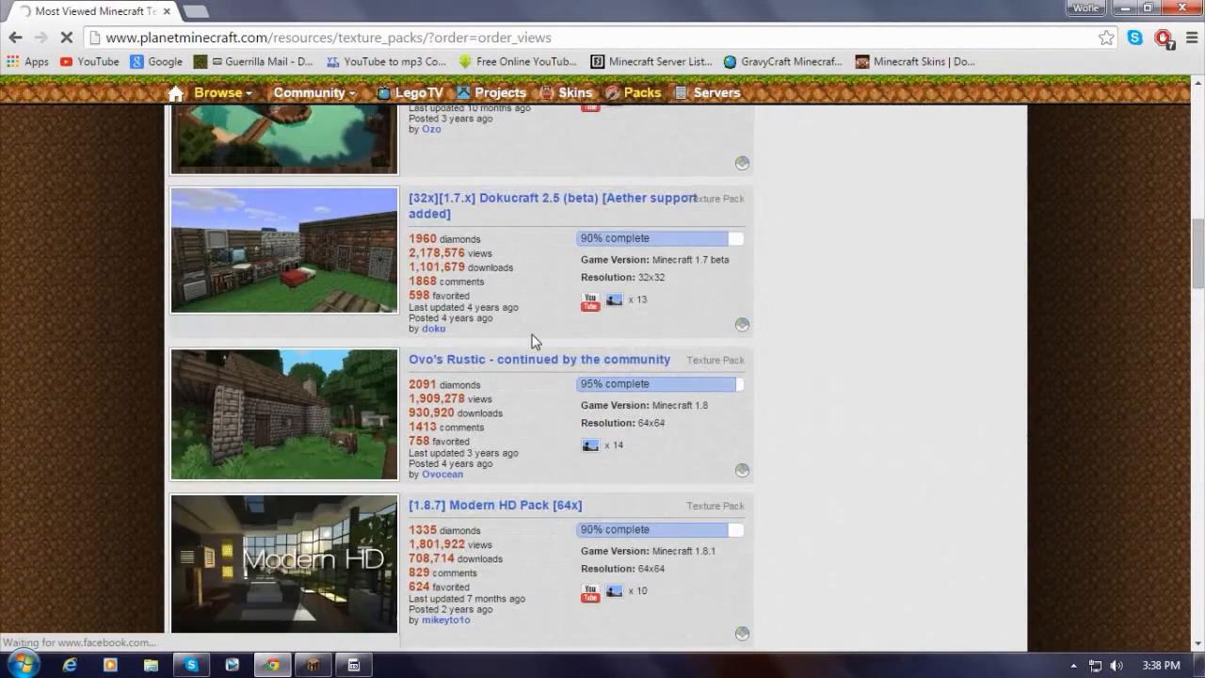
pyautogui.scroll(2, 510, 347)
pyautogui.scroll(1, 510, 346)
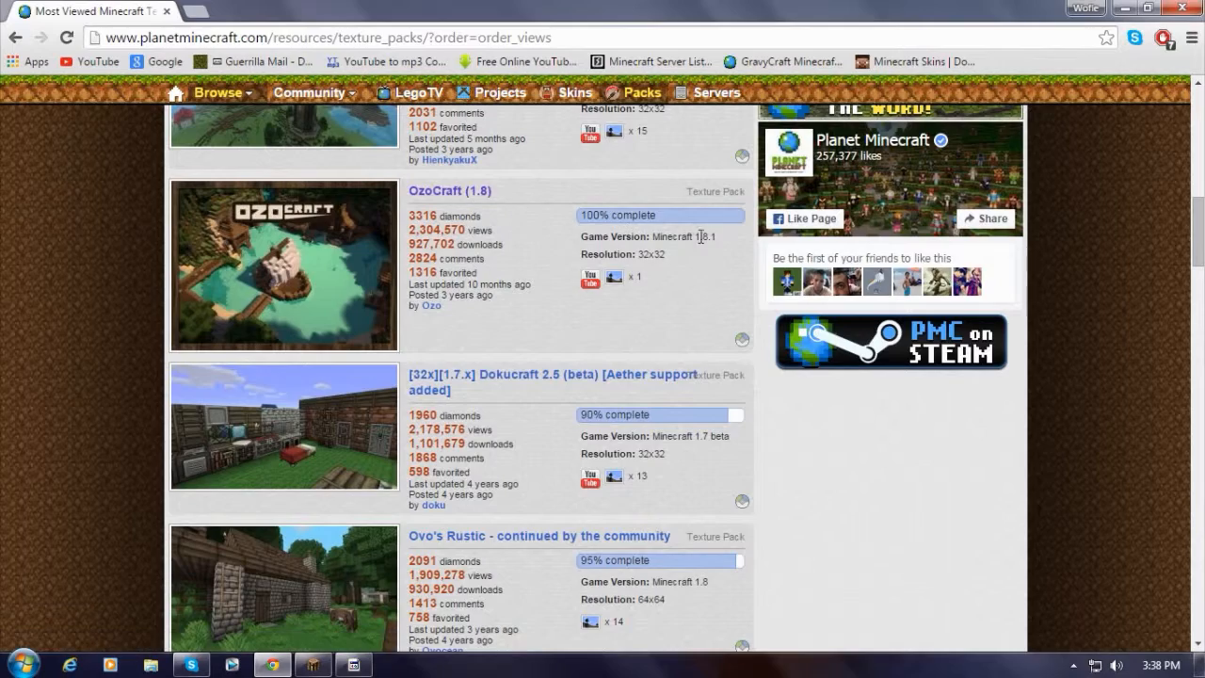
pyautogui.scroll(-3, 512, 291)
pyautogui.scroll(-3, 512, 291)
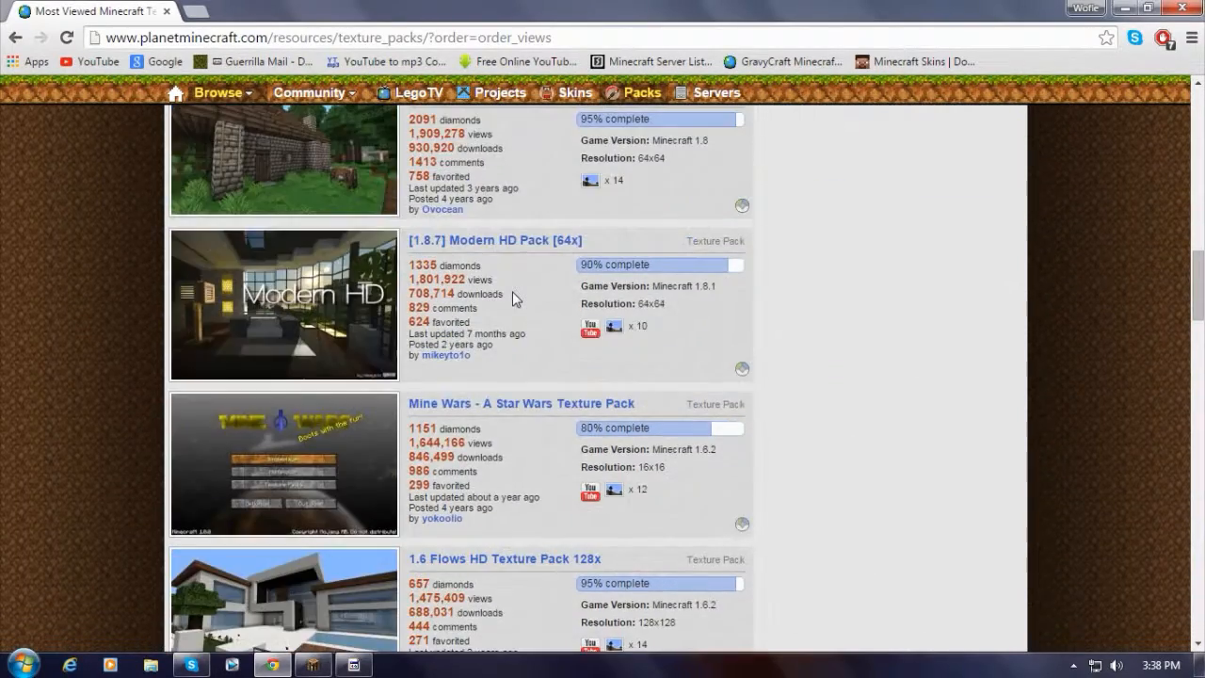
pyautogui.scroll(-2, 512, 291)
pyautogui.scroll(-2, 512, 291)
pyautogui.scroll(-2, 512, 291)
pyautogui.scroll(5, 512, 291)
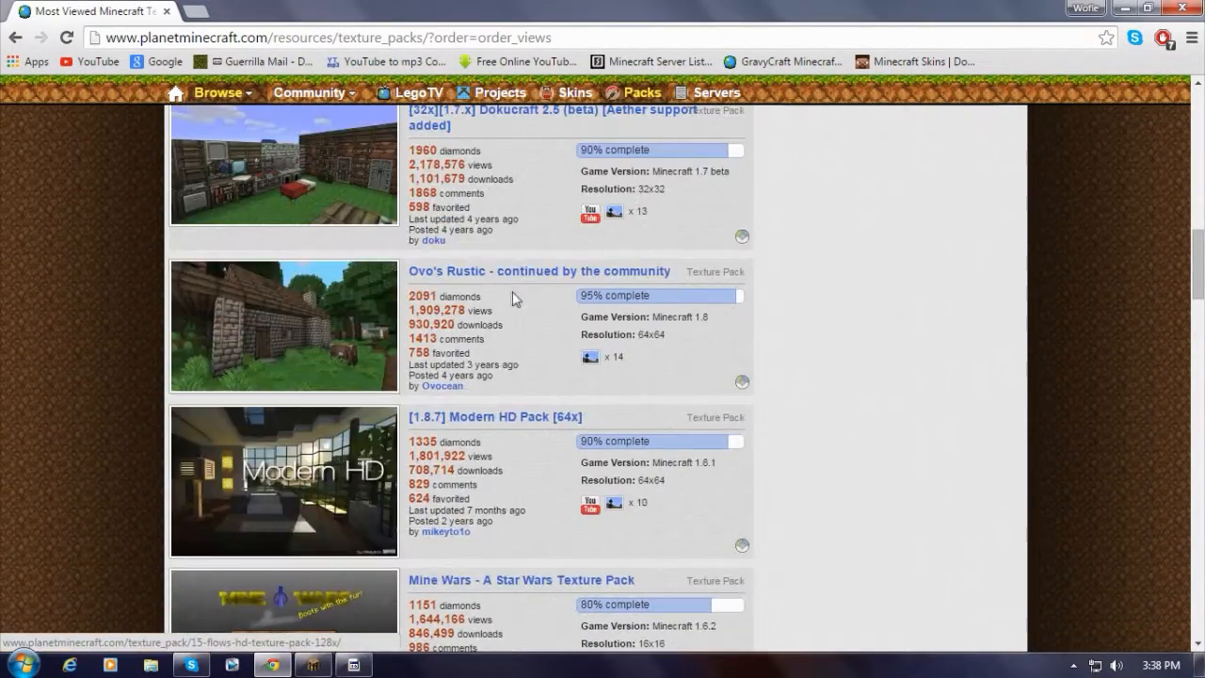
pyautogui.scroll(3, 377, 282)
pyautogui.scroll(2, 377, 282)
pyautogui.scroll(2, 377, 282)
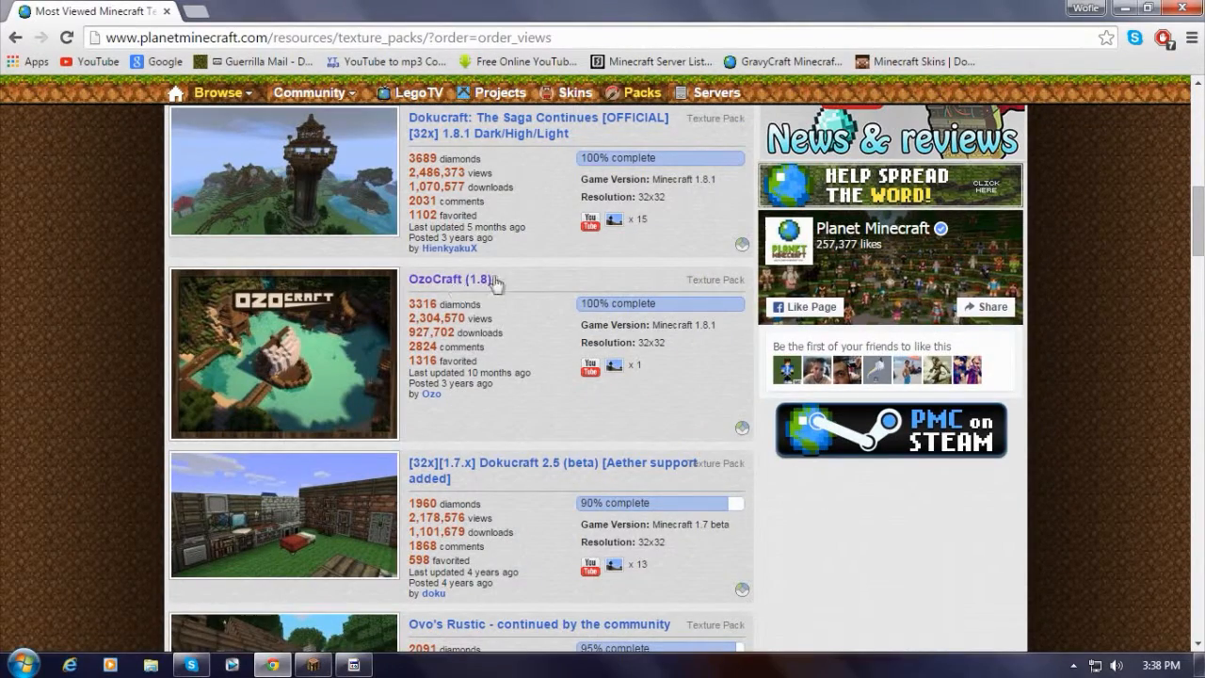
pyautogui.click(463, 285)
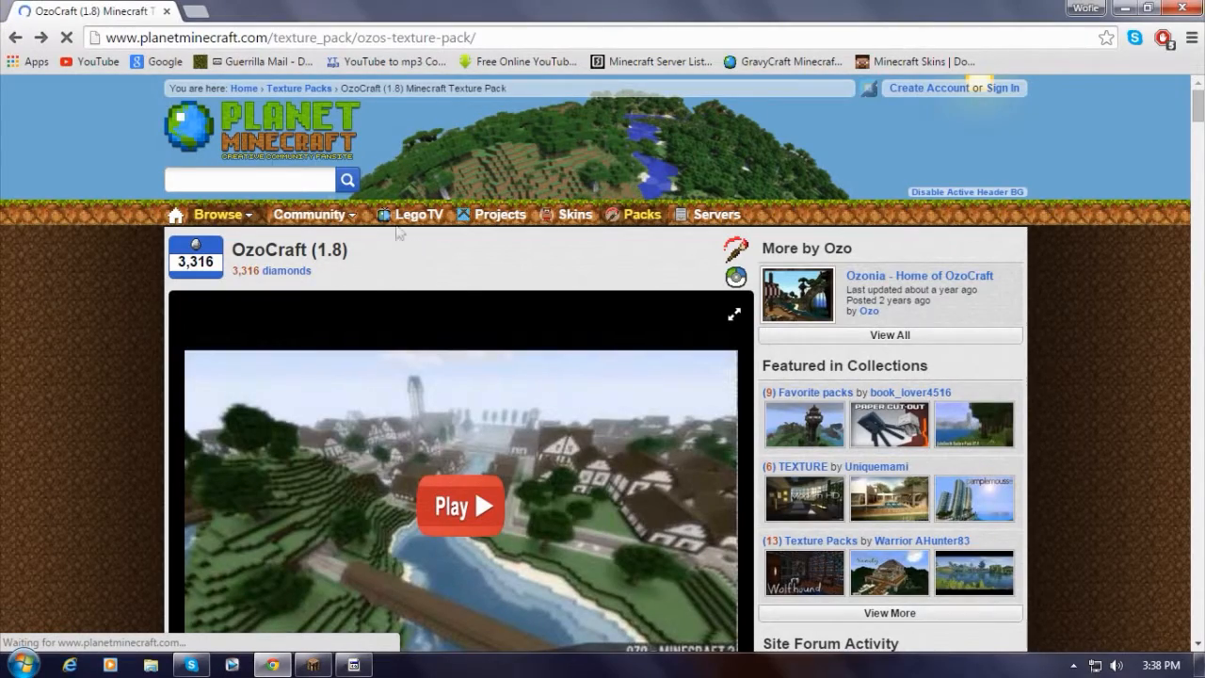
pyautogui.hotkey('alt', 'Left')
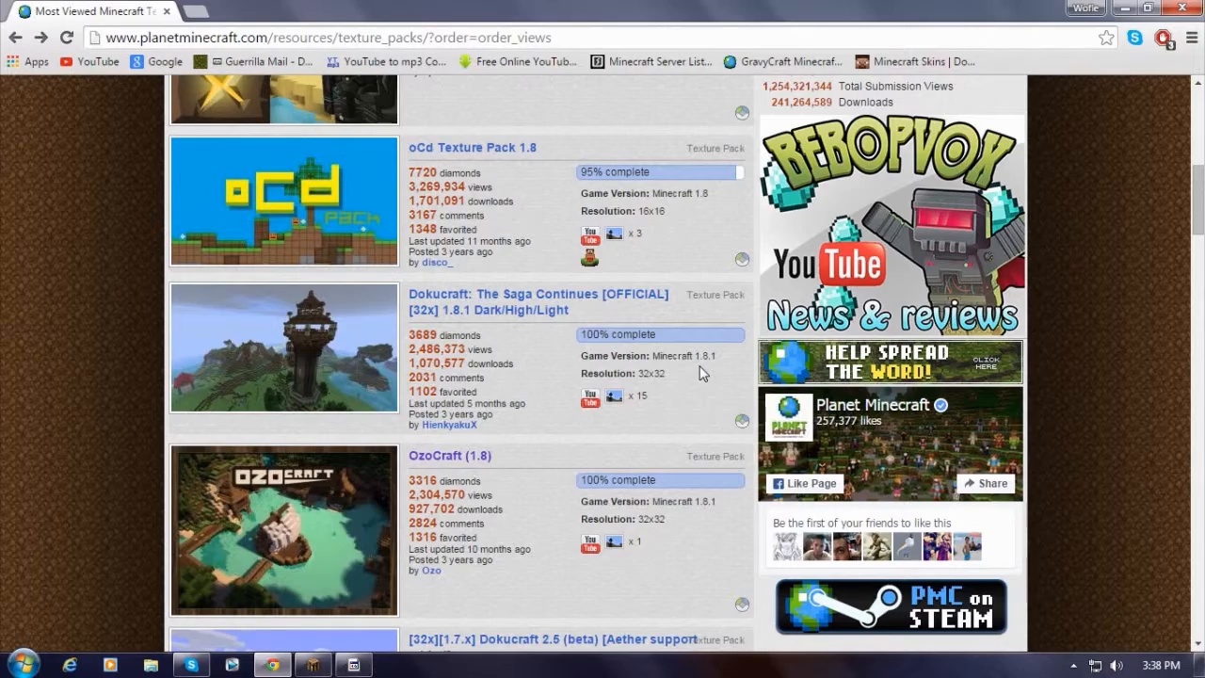
pyautogui.scroll(3, 694, 271)
pyautogui.scroll(1, 694, 271)
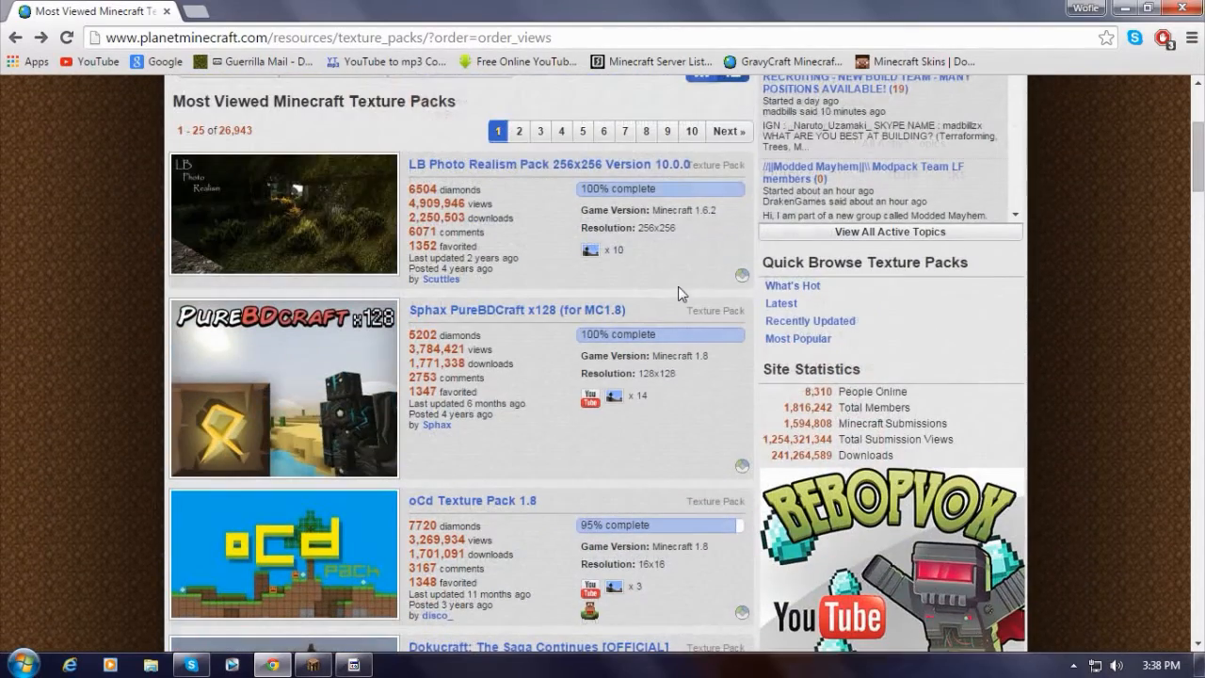
pyautogui.scroll(-5, 698, 218)
pyautogui.scroll(-4, 697, 330)
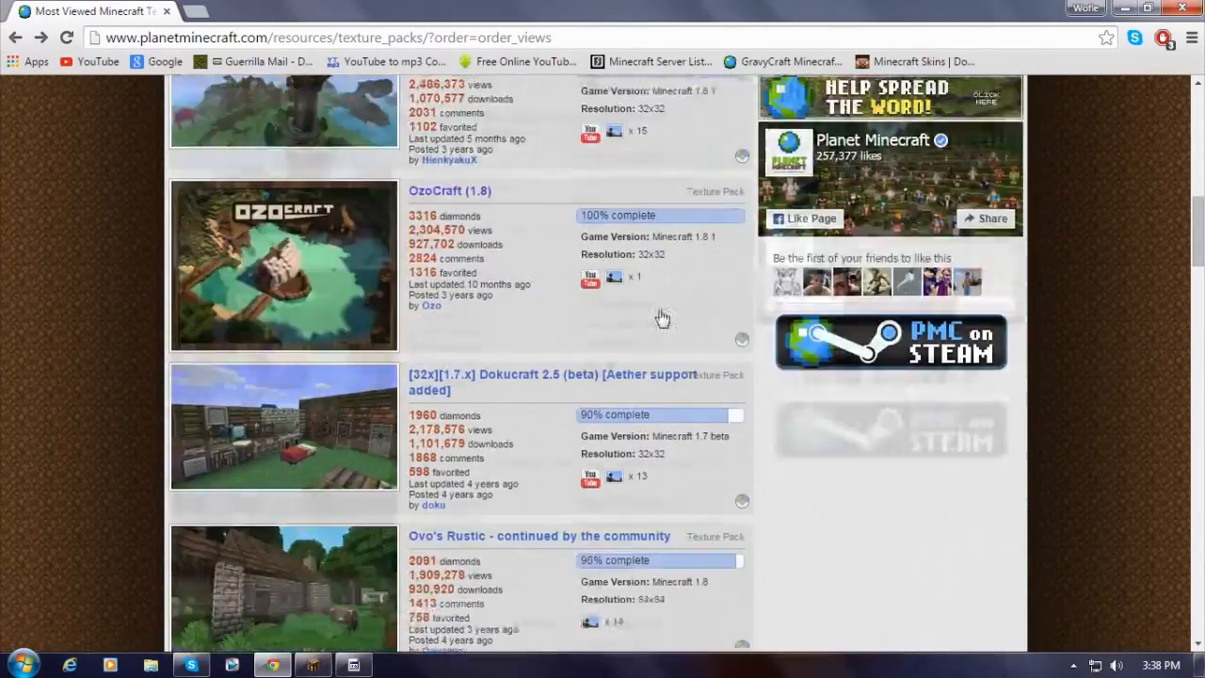
pyautogui.scroll(-1, 694, 432)
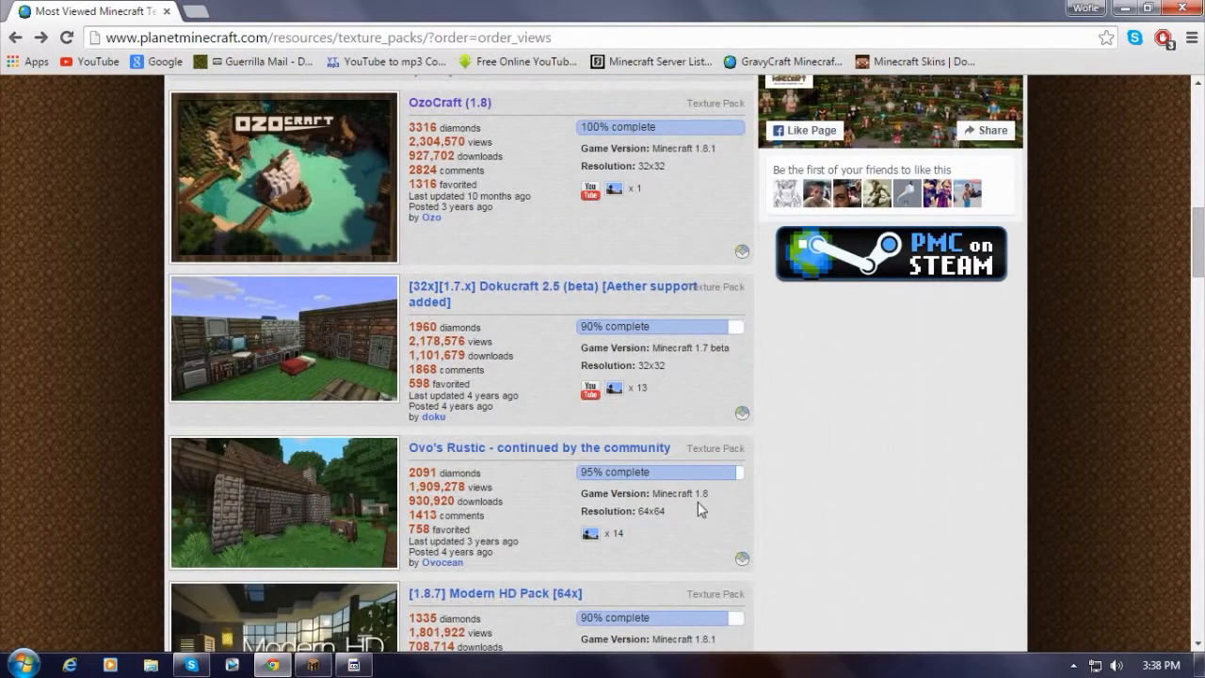
pyautogui.scroll(-2, 697, 502)
pyautogui.scroll(-3, 698, 508)
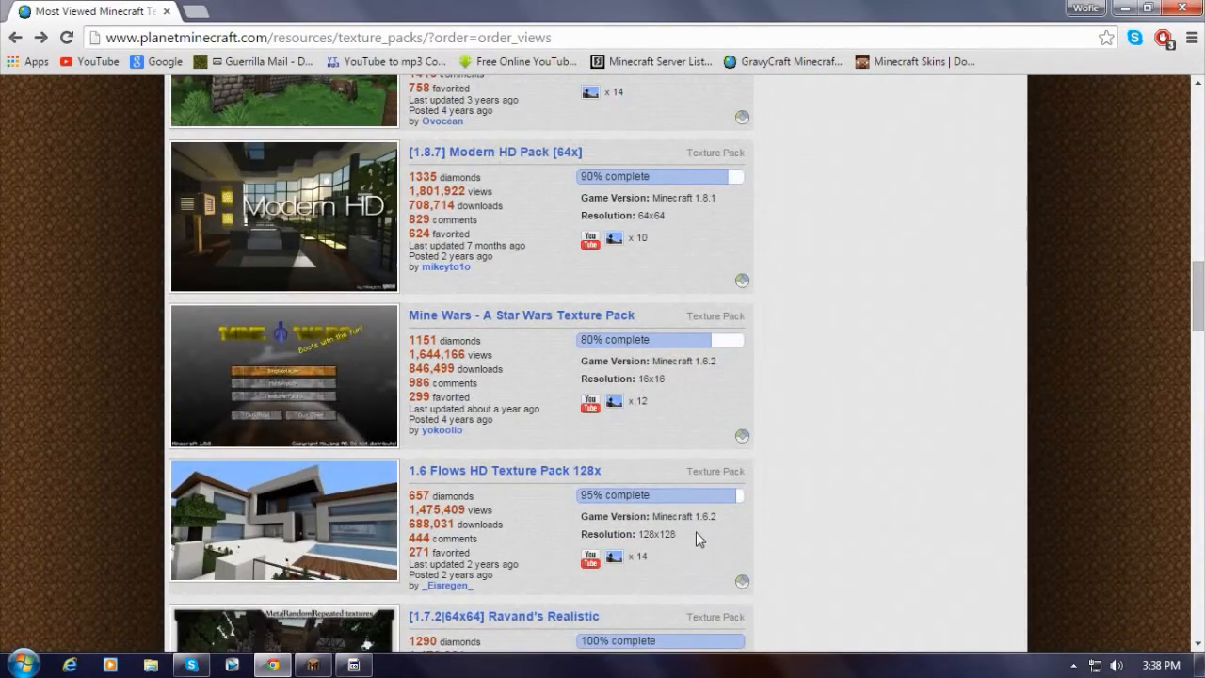
pyautogui.scroll(3, 712, 530)
pyautogui.scroll(5, 697, 513)
pyautogui.scroll(1, 680, 501)
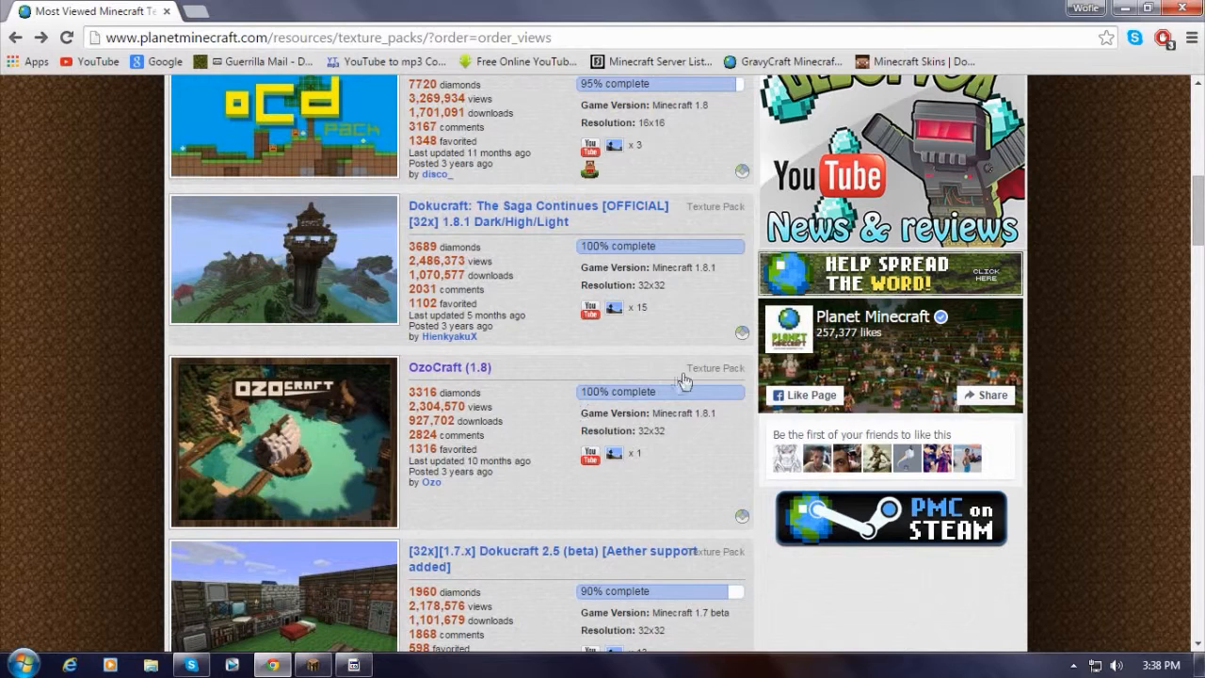
# - Download the OzoCraft 1.8b zip from its Planet Minecraft page via the adf.ly link
pyautogui.click(444, 367)
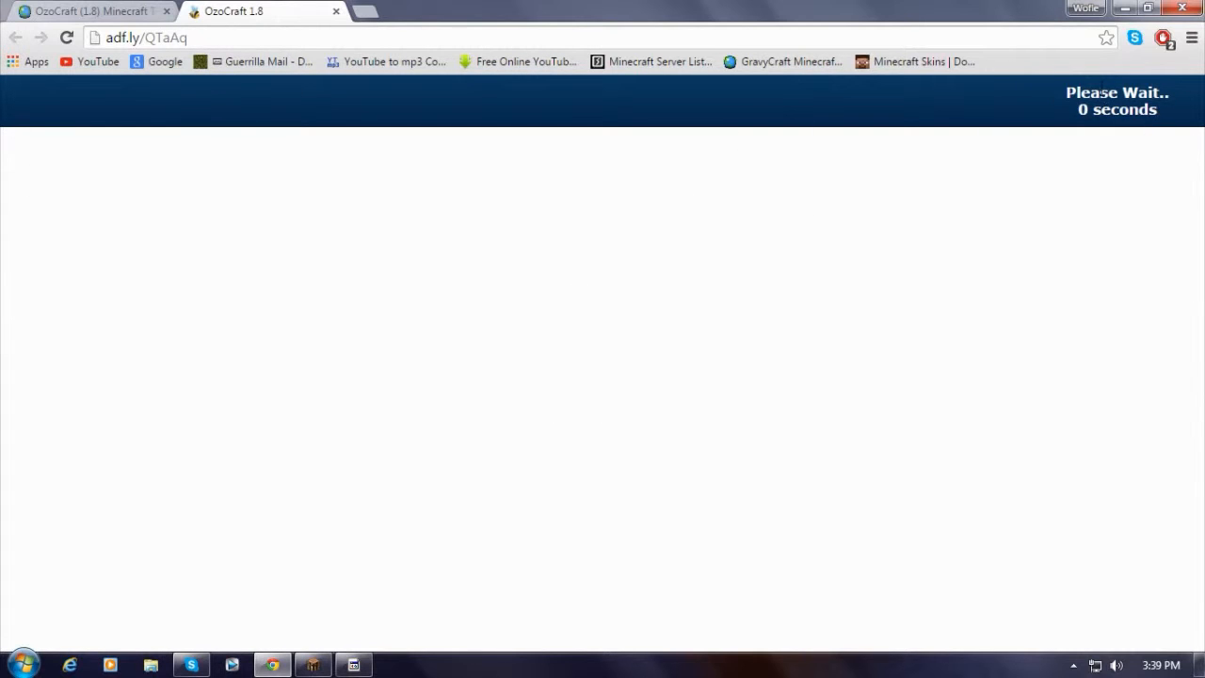
pyautogui.click(1123, 115)
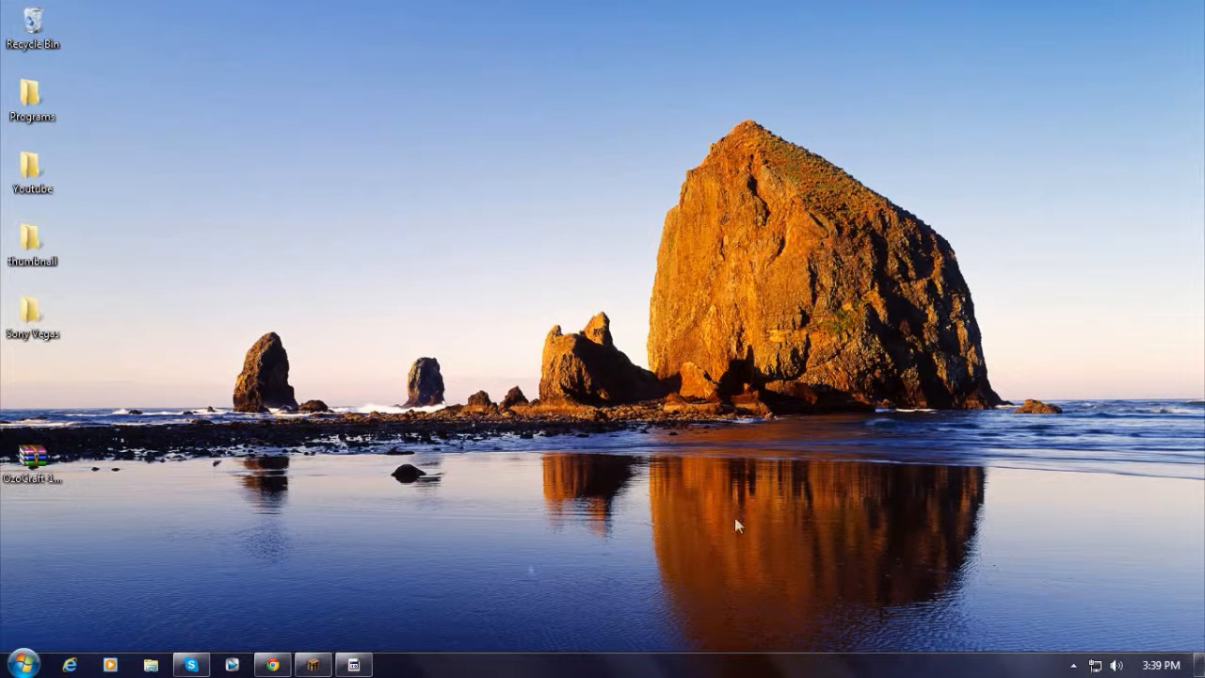
# - Park the OzoCraft zip on the desktop and bring Minecraft 1.8.8 back to its title menu
pyautogui.moveTo(34, 457); pyautogui.dragTo(34, 391)
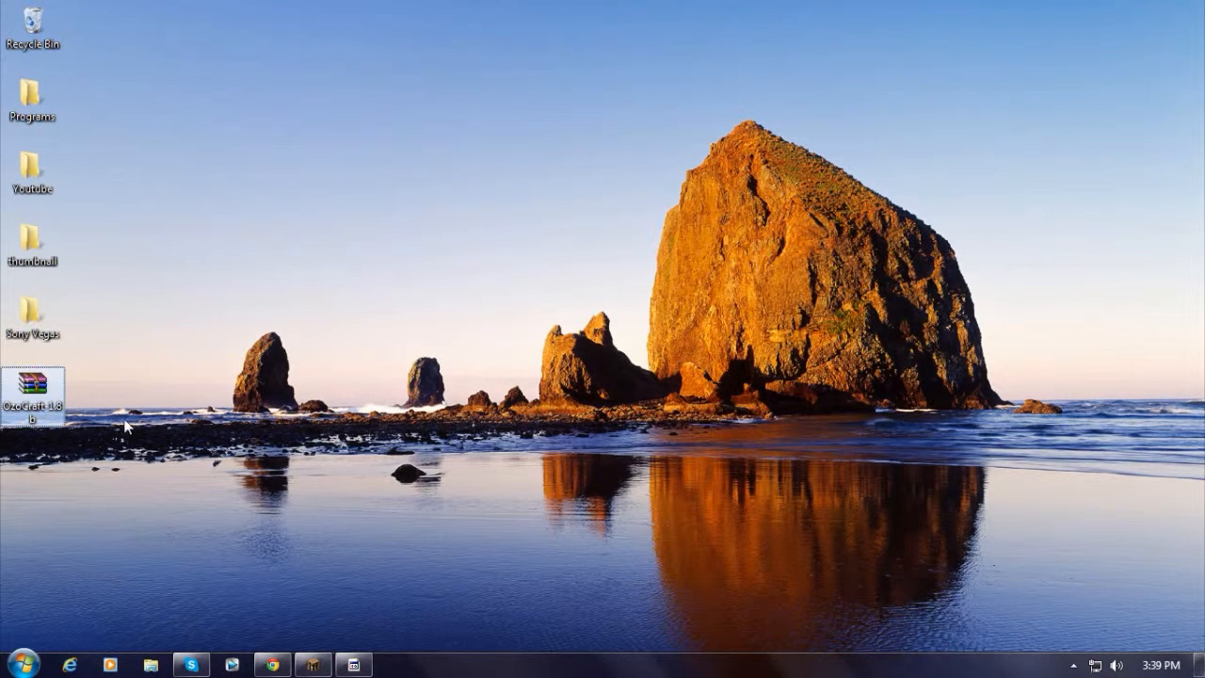
pyautogui.click(313, 664)
pyautogui.click(593, 535)
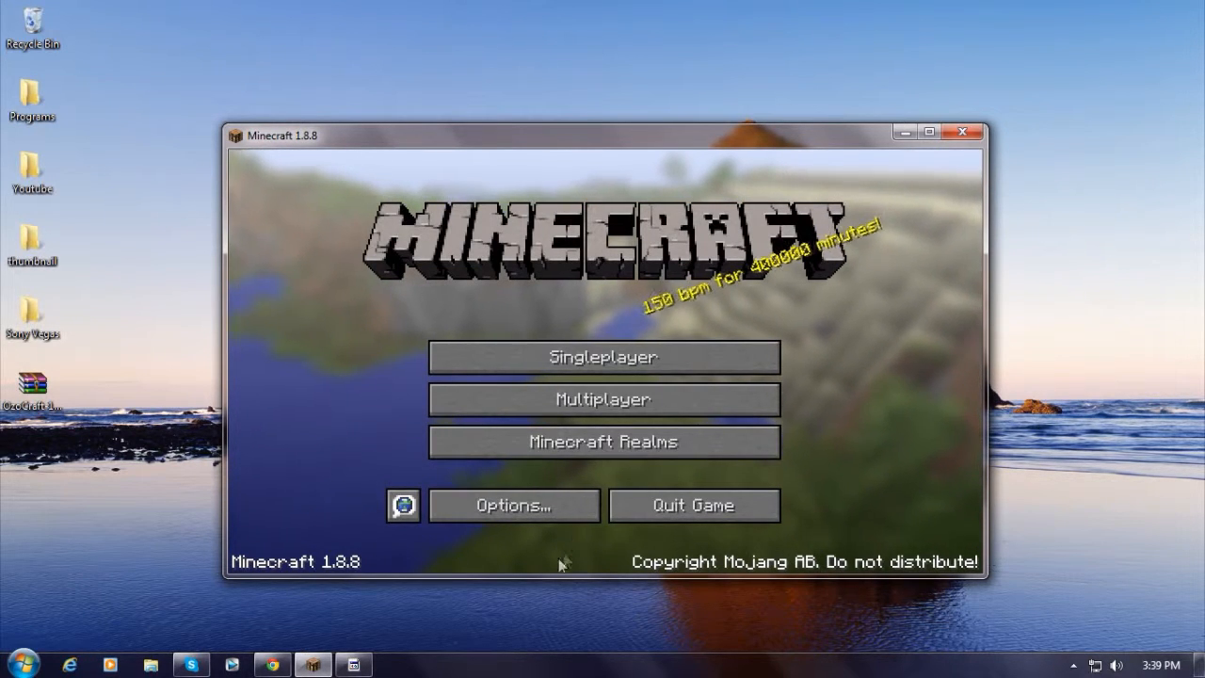
# - Move the OzoCraft-1.8b zip from the desktop into Minecraft's resourcepacks folder
pyautogui.click(508, 507)
pyautogui.click(507, 489)
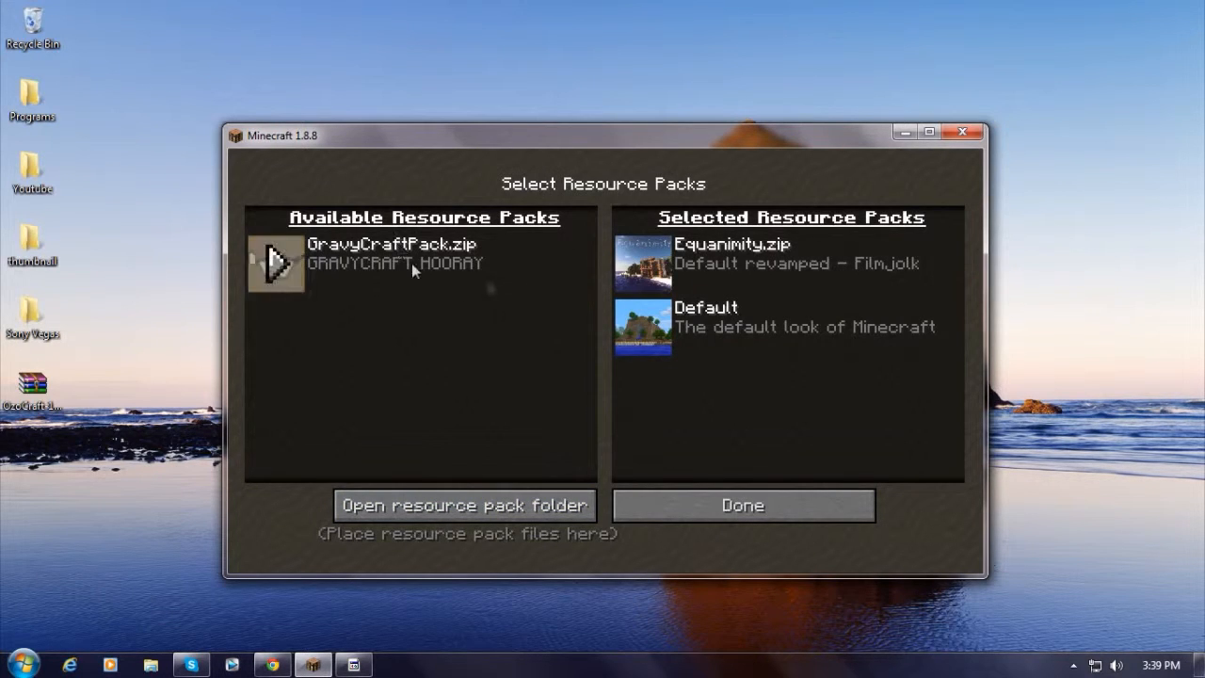
pyautogui.click(424, 515)
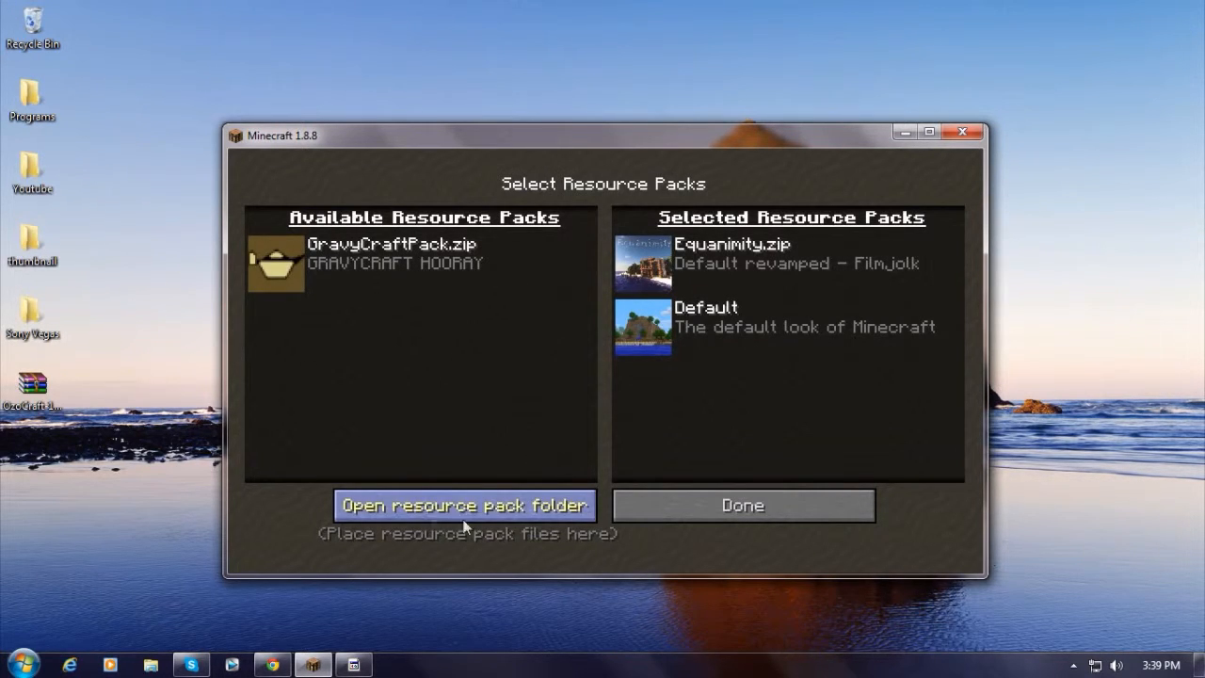
pyautogui.moveTo(17, 386); pyautogui.dragTo(723, 277)
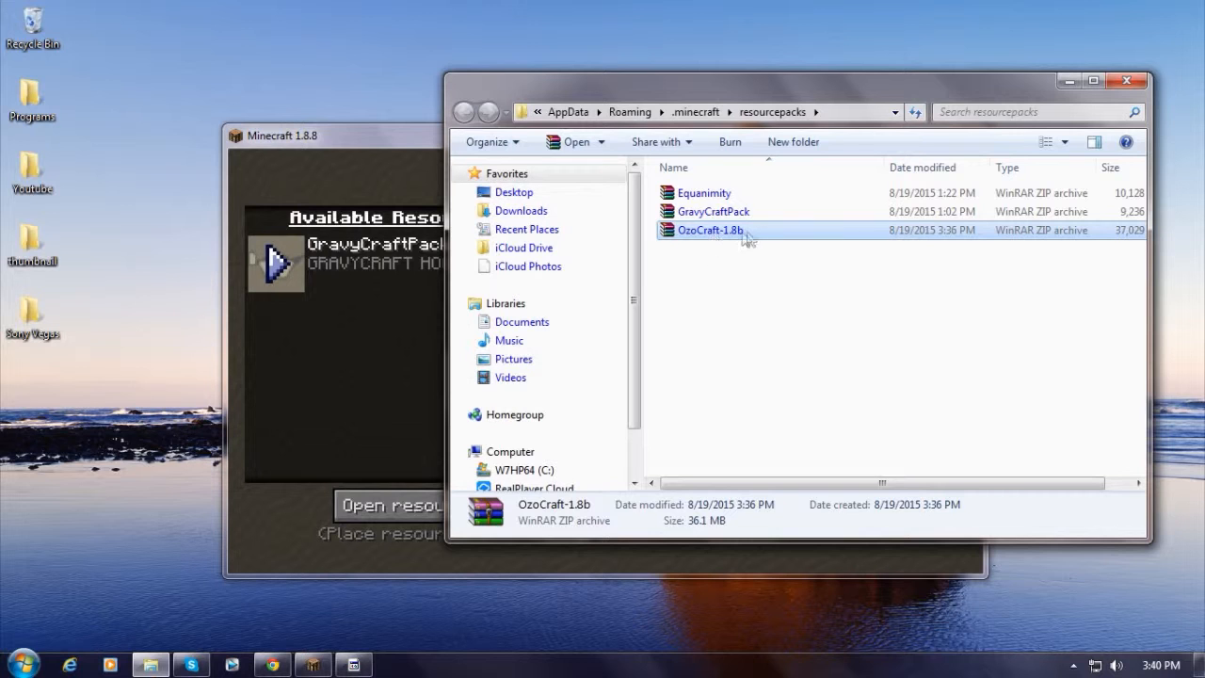
# - Refresh the Resource Packs screen, select OzoCraft-1.8b.zip and deselect Equanimity.zip
pyautogui.click(1126, 80)
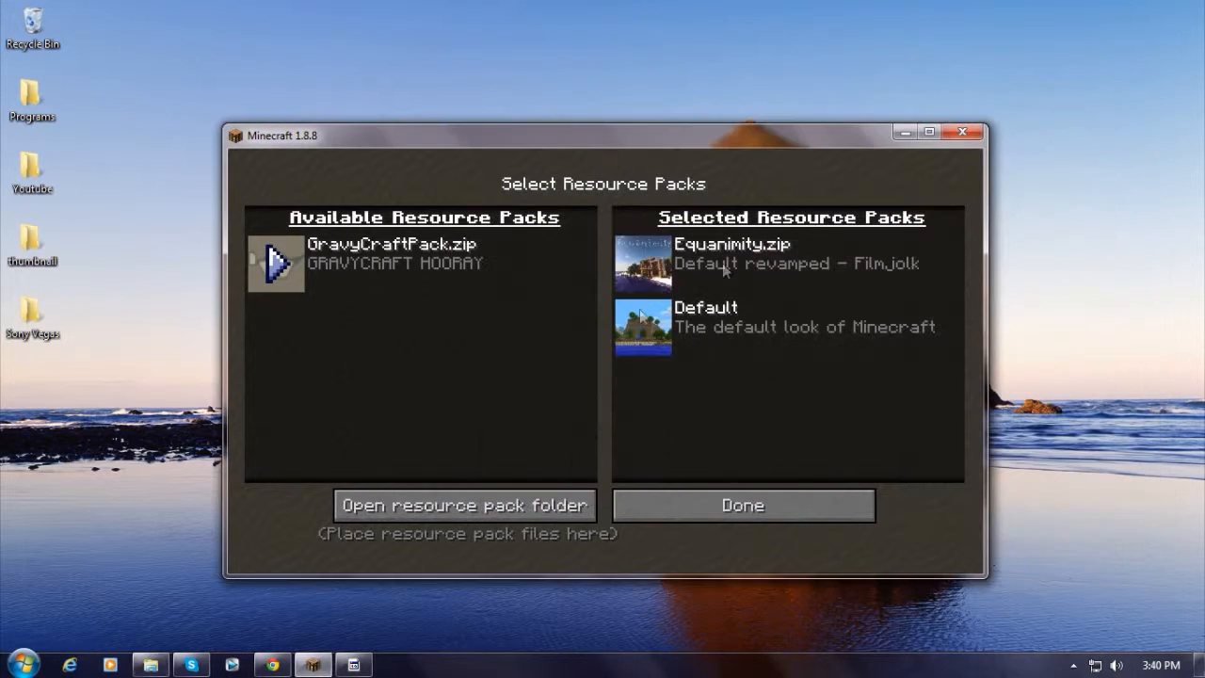
pyautogui.click(722, 505)
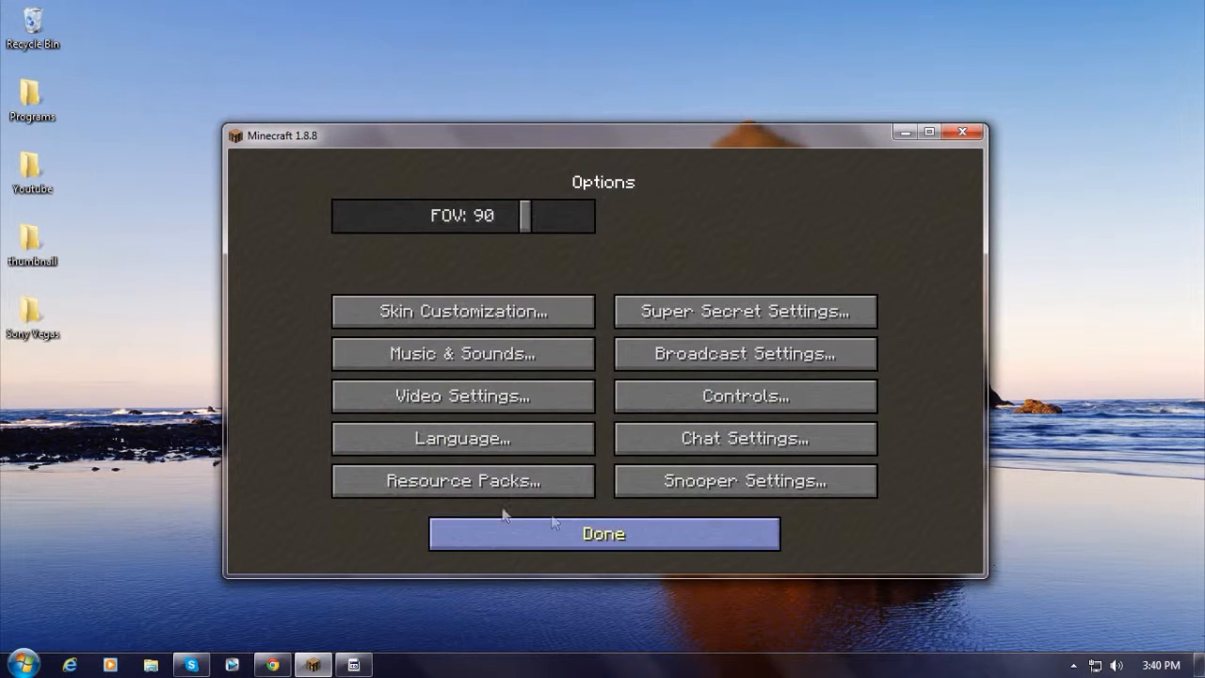
pyautogui.click(496, 488)
pyautogui.moveTo(276, 327)
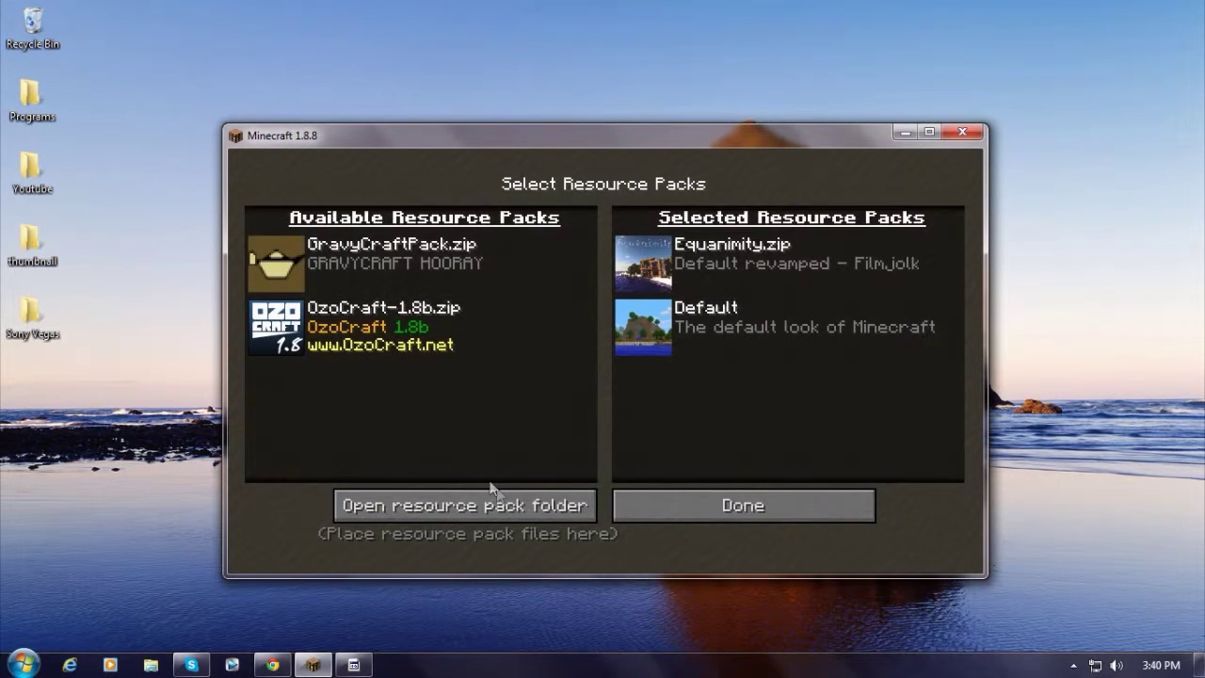
pyautogui.click(276, 326)
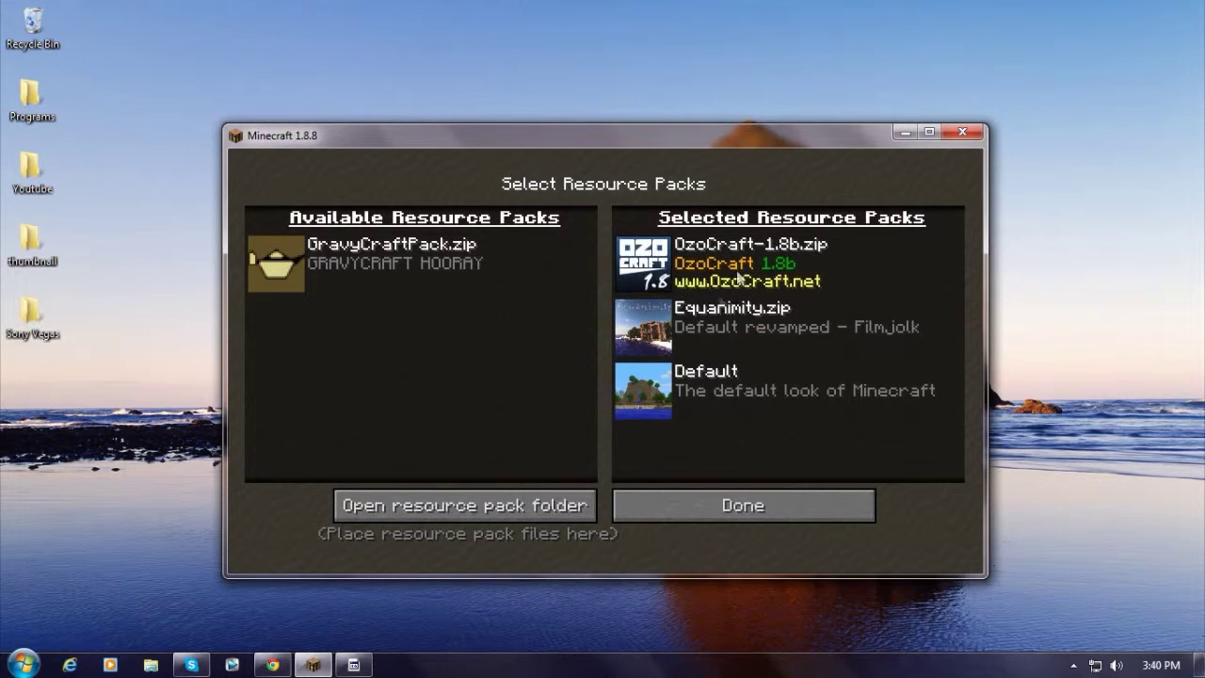
pyautogui.click(632, 325)
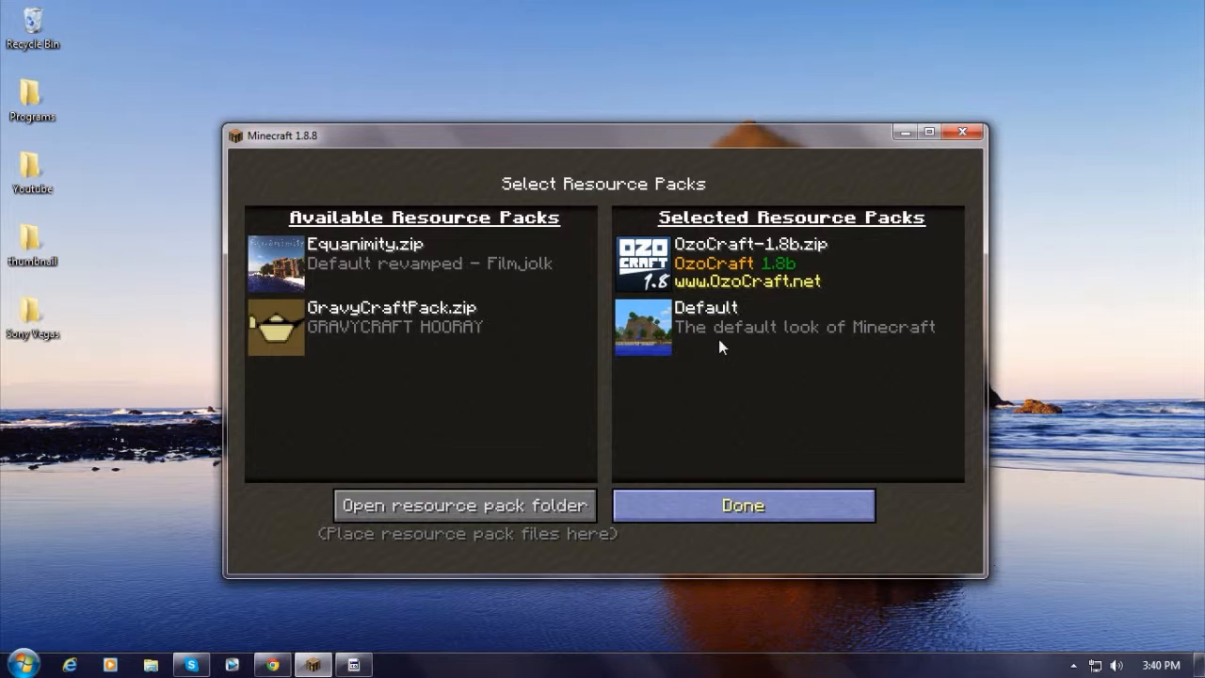
# - Apply the pack changes, confirm OzoCraft sits above Default and return to the title
pyautogui.click(743, 506)
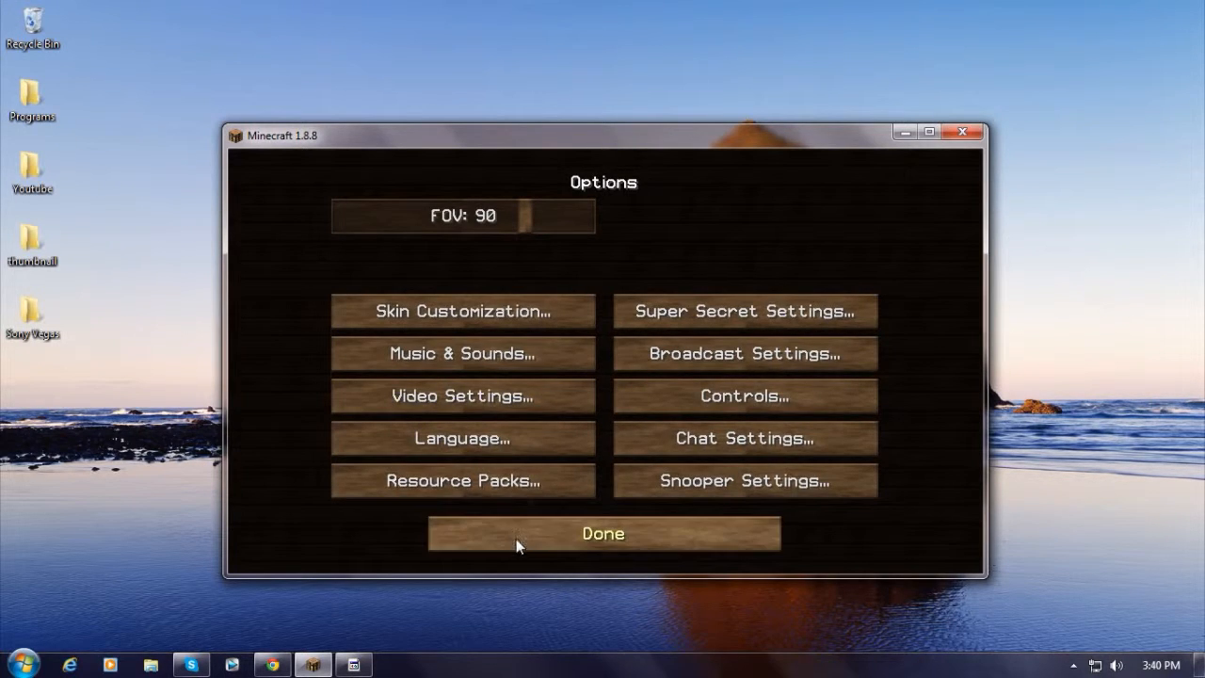
pyautogui.click(463, 480)
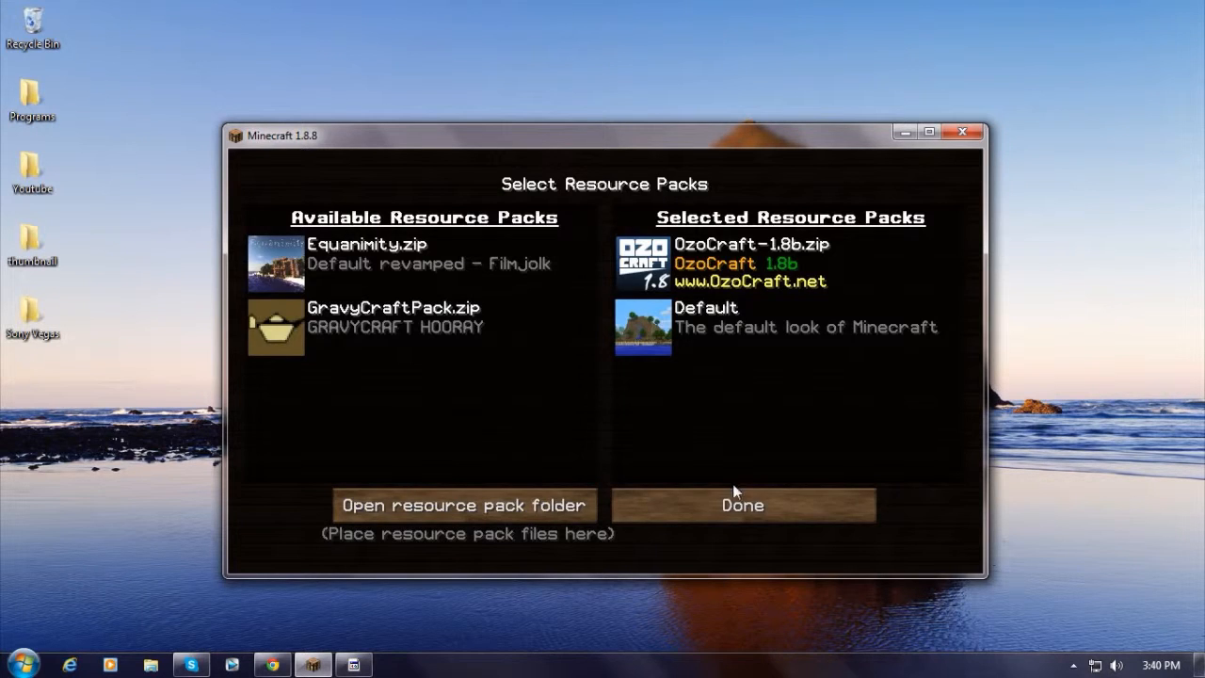
pyautogui.click(742, 505)
pyautogui.click(579, 527)
# - Load a singleplayer world and check the OzoCraft-styled Video Settings screen
pyautogui.click(584, 350)
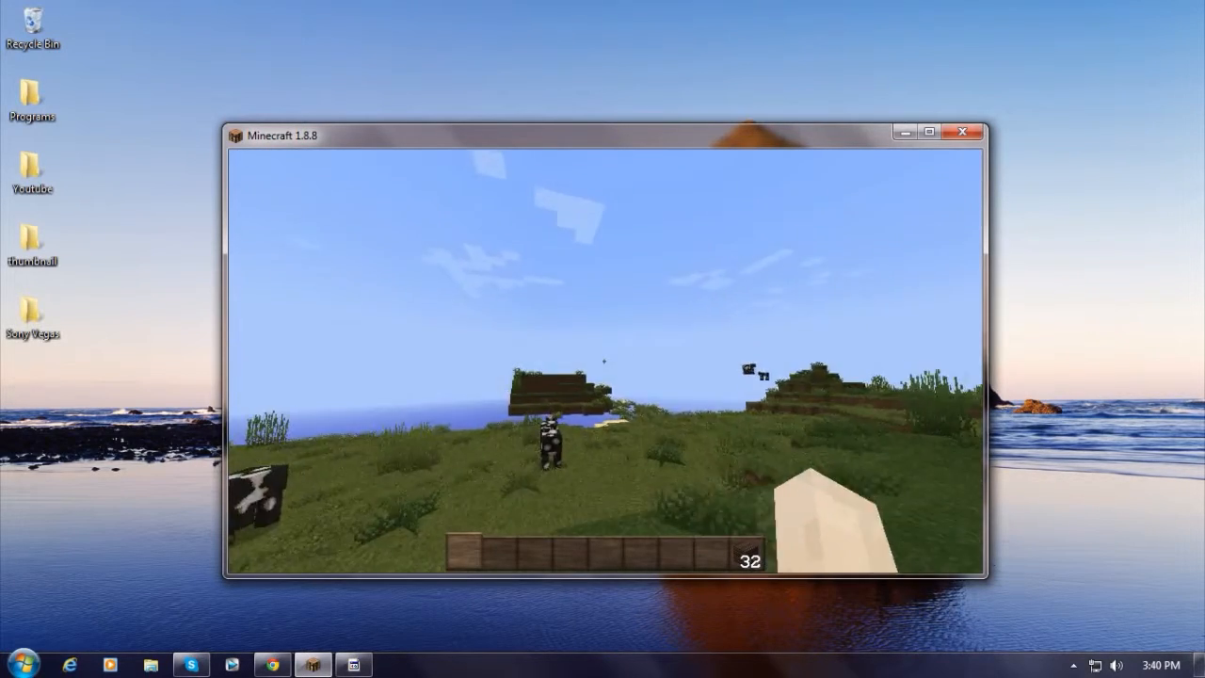
pyautogui.press('Escape')
pyautogui.click(530, 414)
pyautogui.click(486, 399)
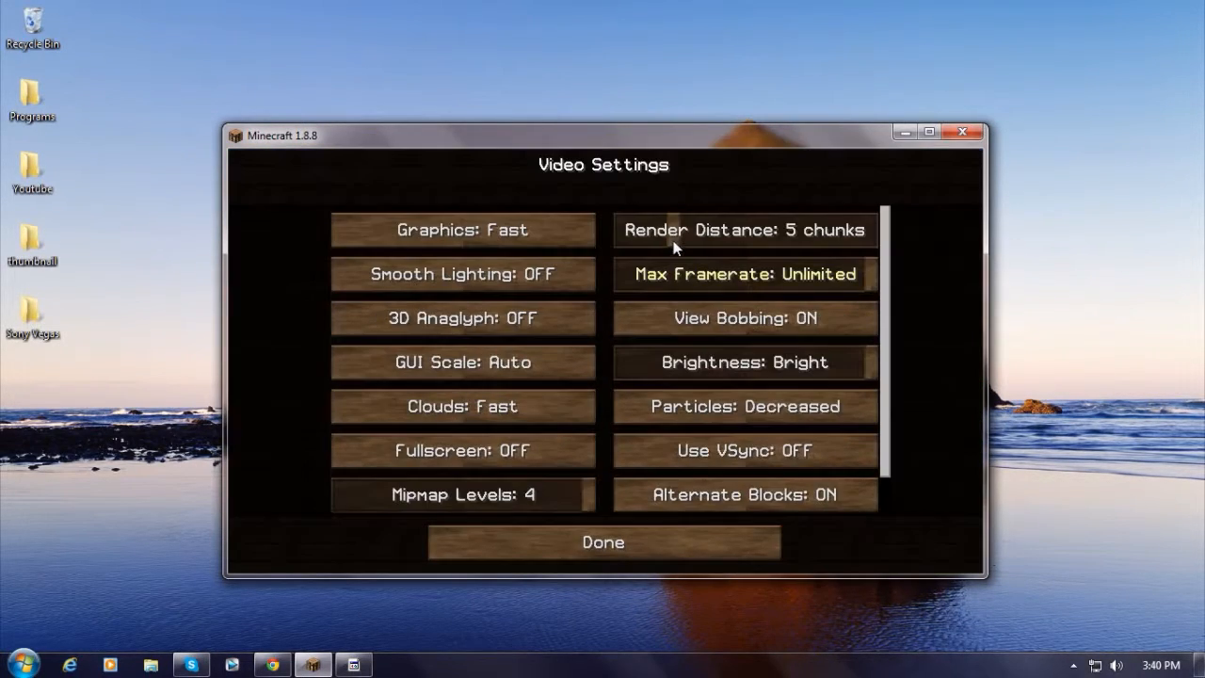
pyautogui.click(565, 543)
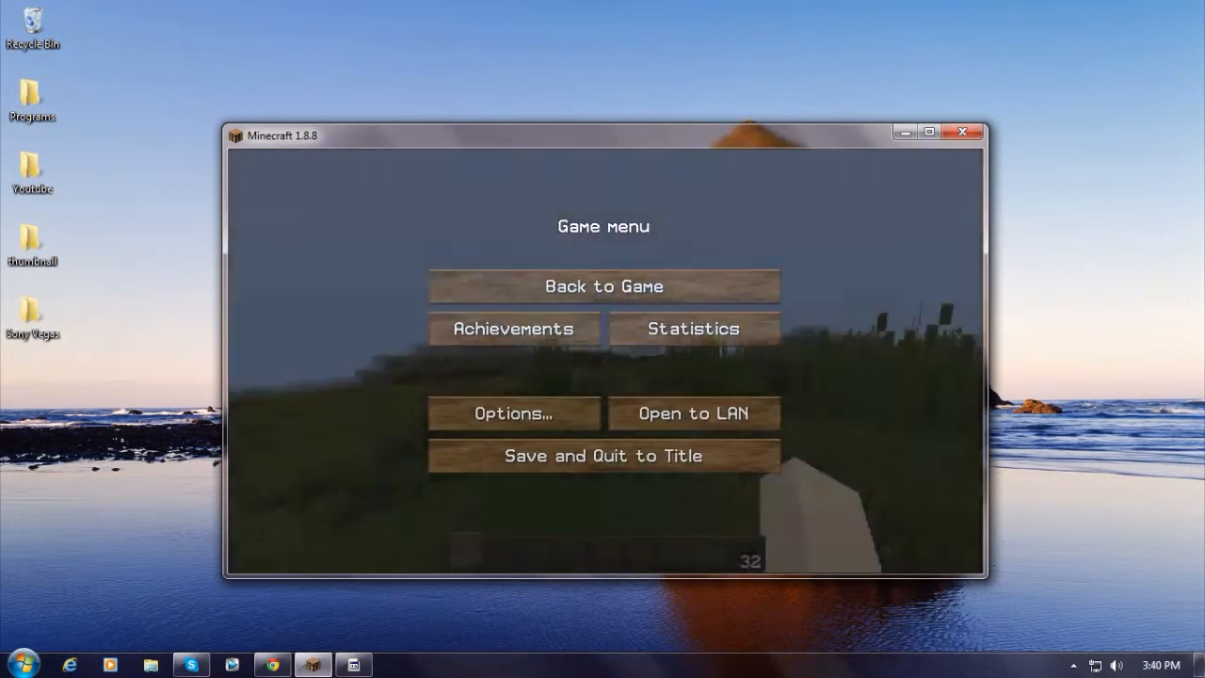
pyautogui.press('Escape')
# - Browse the creative inventory including Combat, then save and quit to the title screen
pyautogui.press('e')
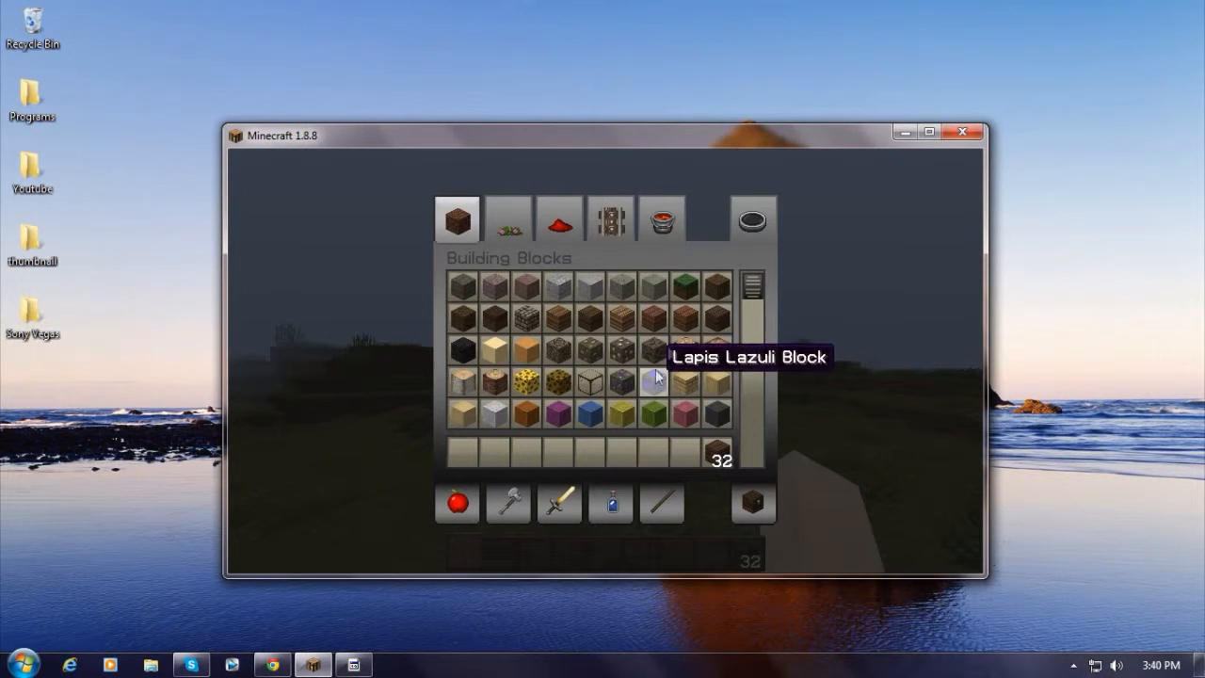
pyautogui.scroll(-2, 697, 348)
pyautogui.click(560, 504)
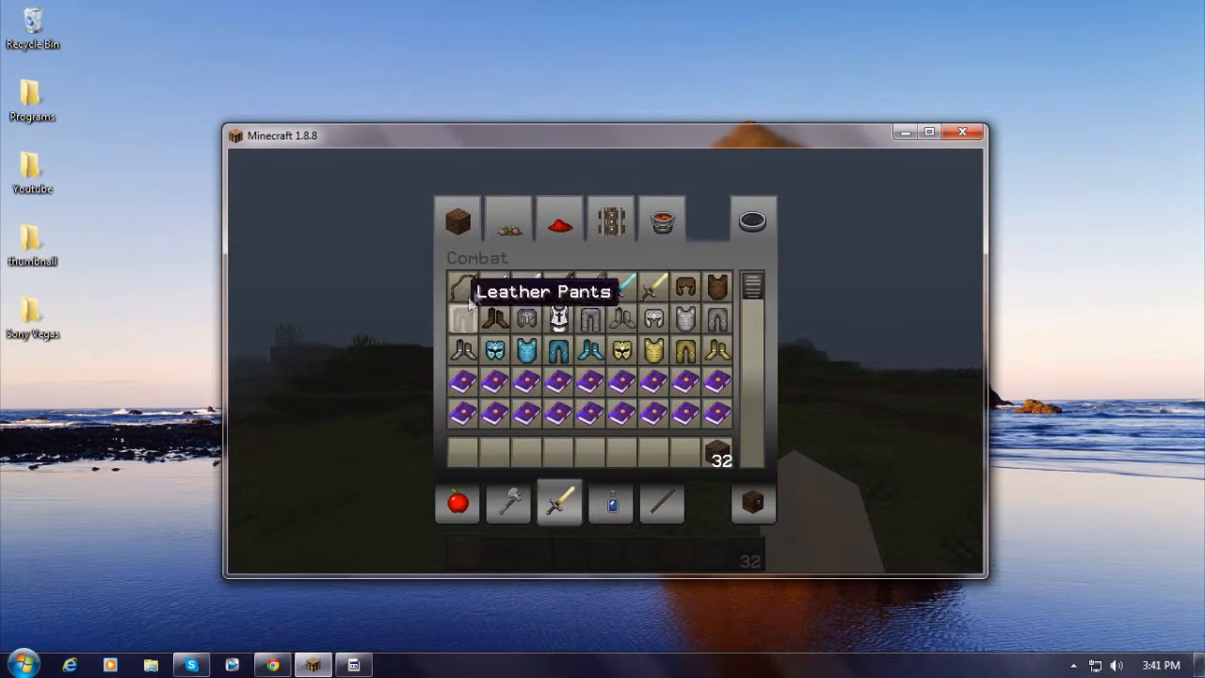
pyautogui.press('Escape')
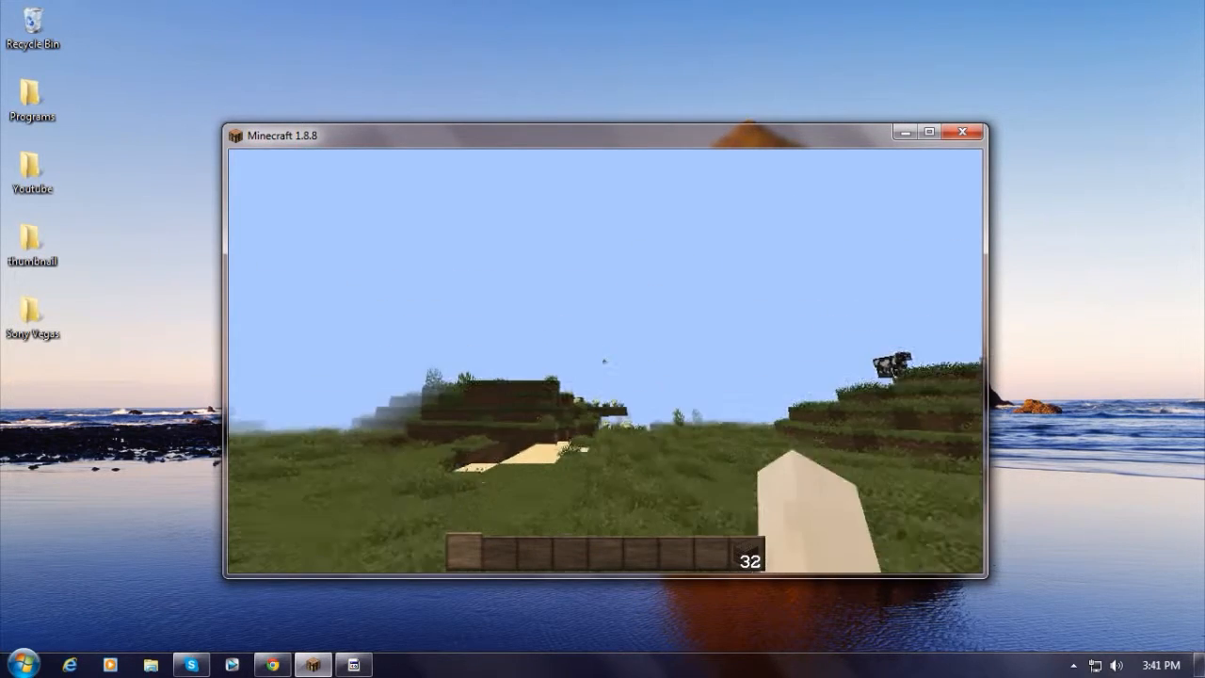
pyautogui.press('Escape')
pyautogui.click(603, 450)
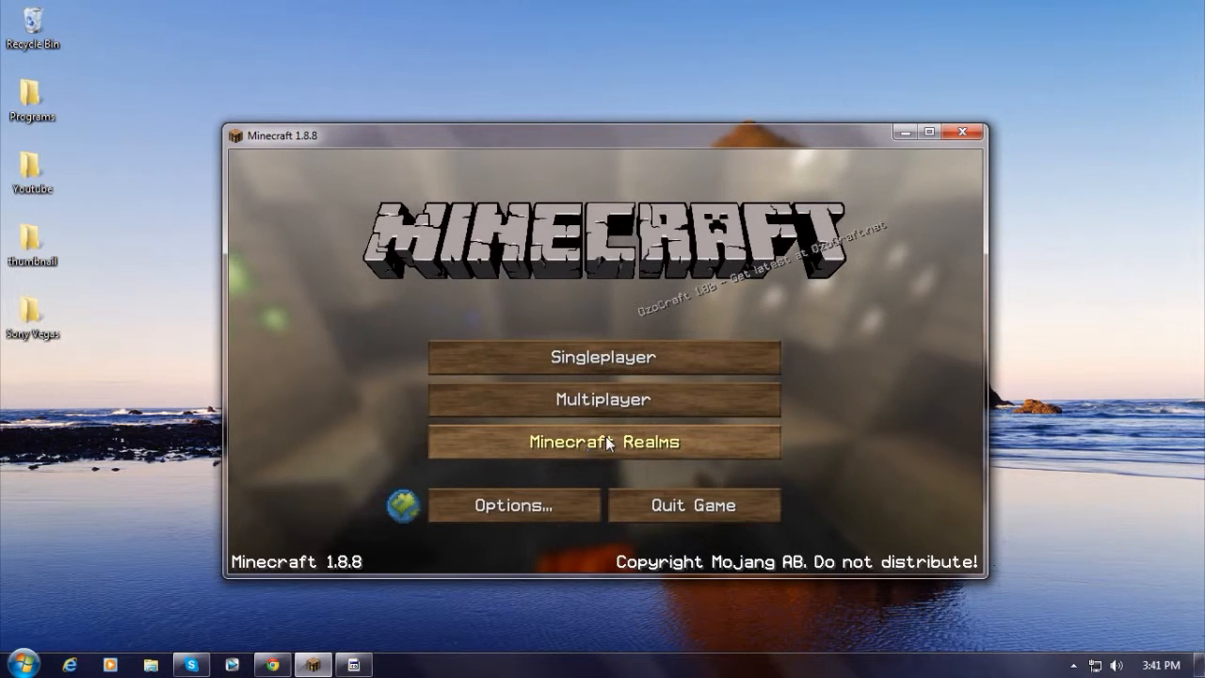
# - Confirm on the Resource Packs screen that OzoCraft-1.8b.zip is selected above Default
pyautogui.click(542, 520)
pyautogui.click(494, 502)
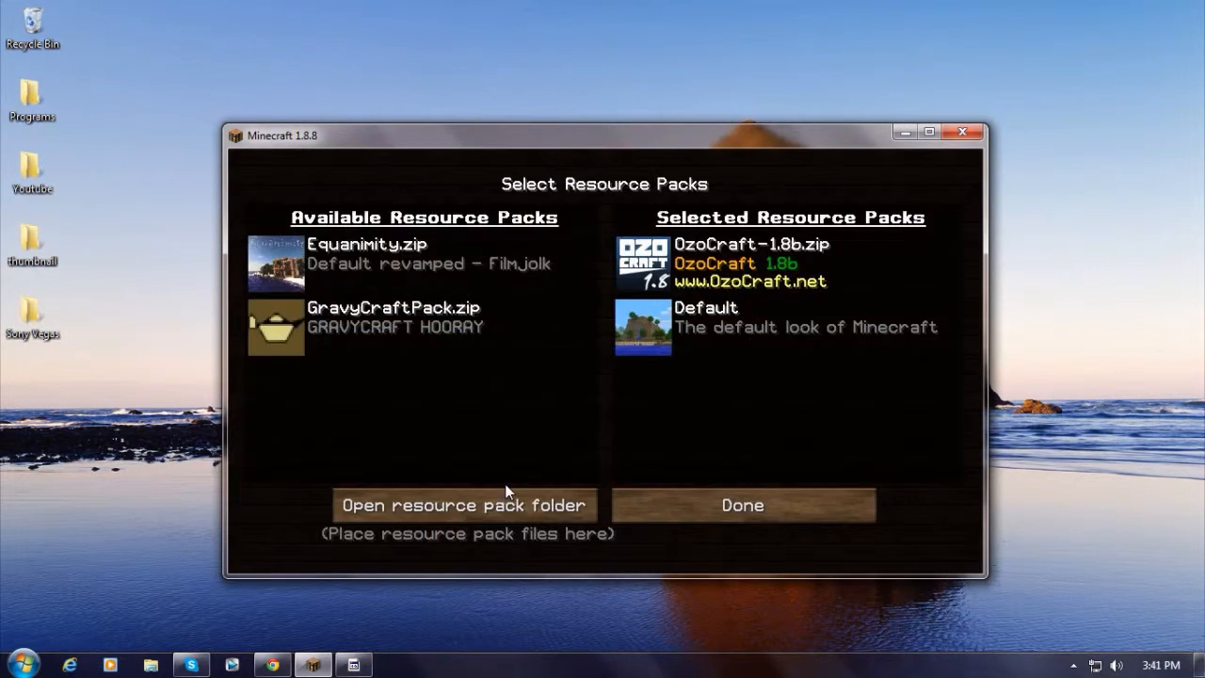